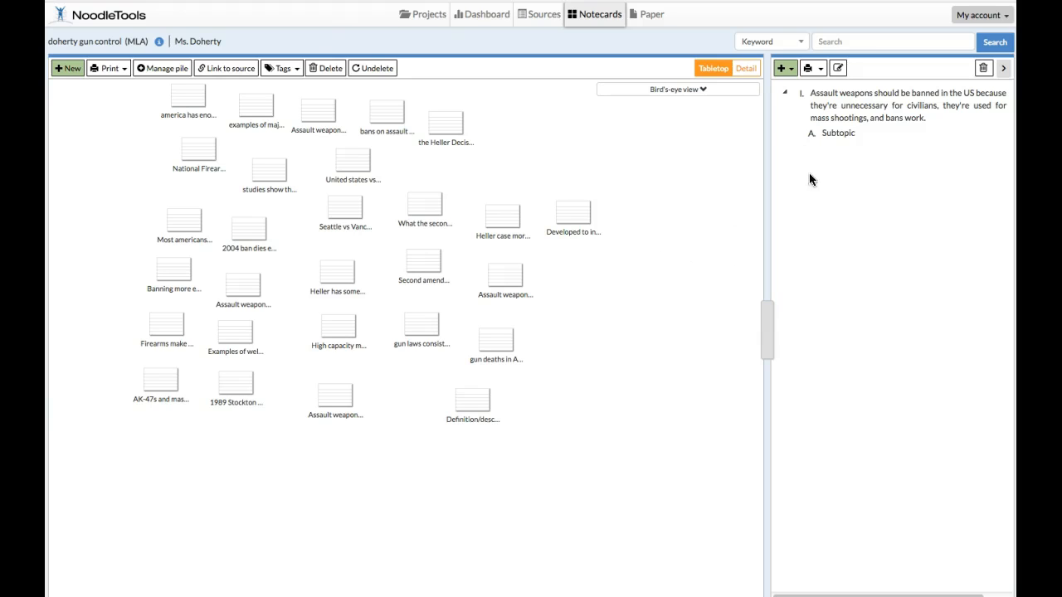
- Select the "america has enough public protection" and "Most americans support assault weapons bans" notecards and tag them red
{"action": "left_click", "coordinate": [838, 105]}
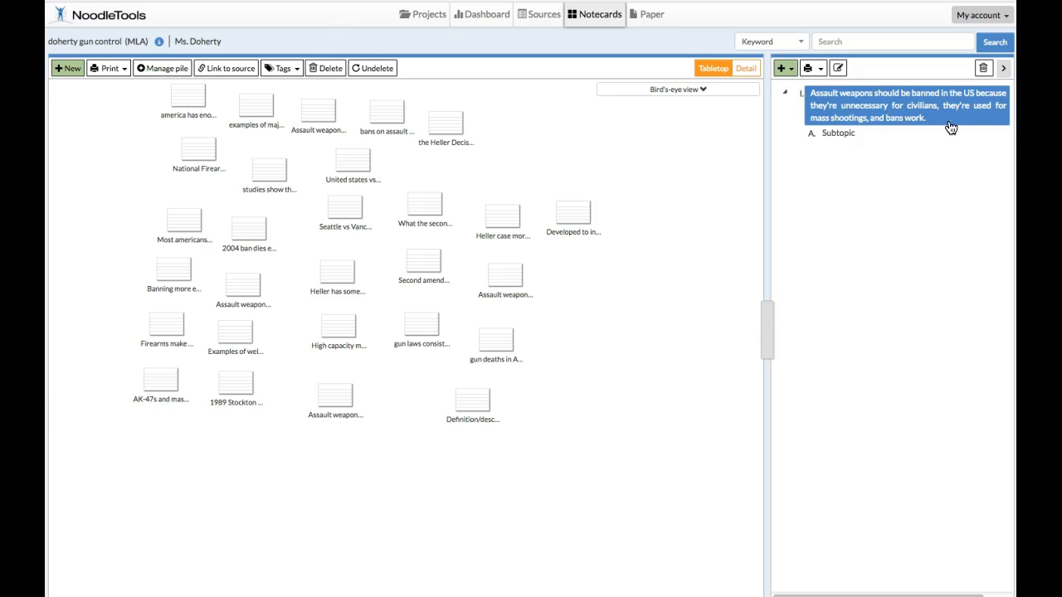
{"action": "scroll", "coordinate": [701, 395], "scroll_direction": "down", "scroll_amount": 1}
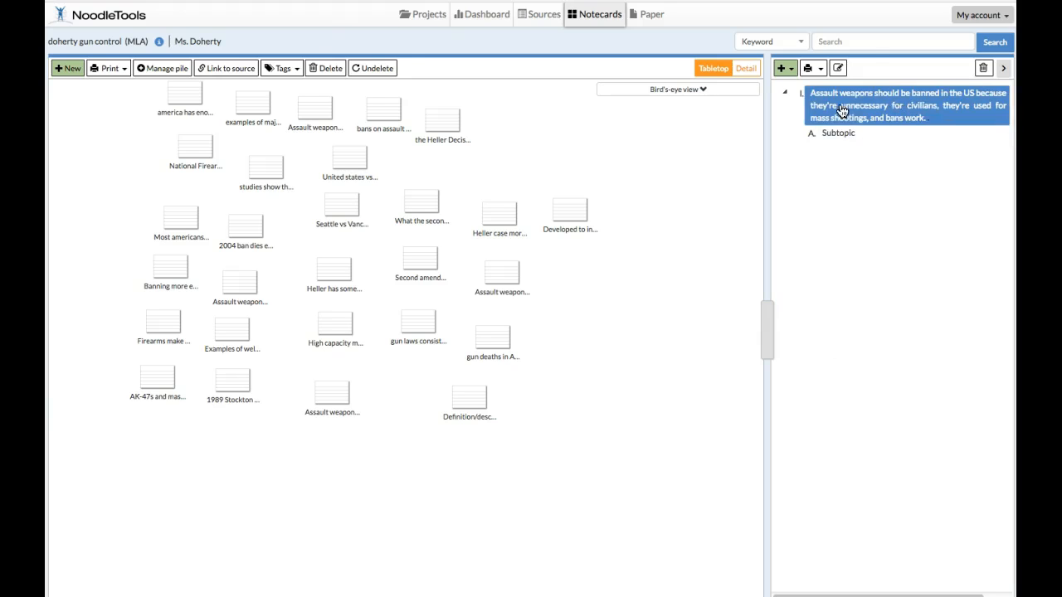
{"action": "mouse_move", "coordinate": [193, 106]}
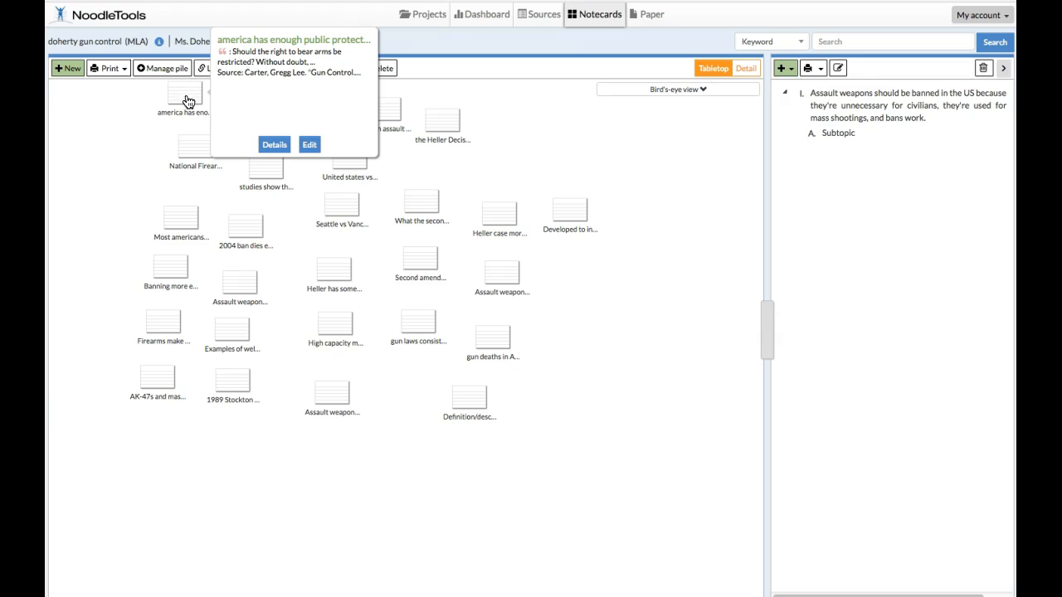
{"action": "left_click", "coordinate": [188, 101]}
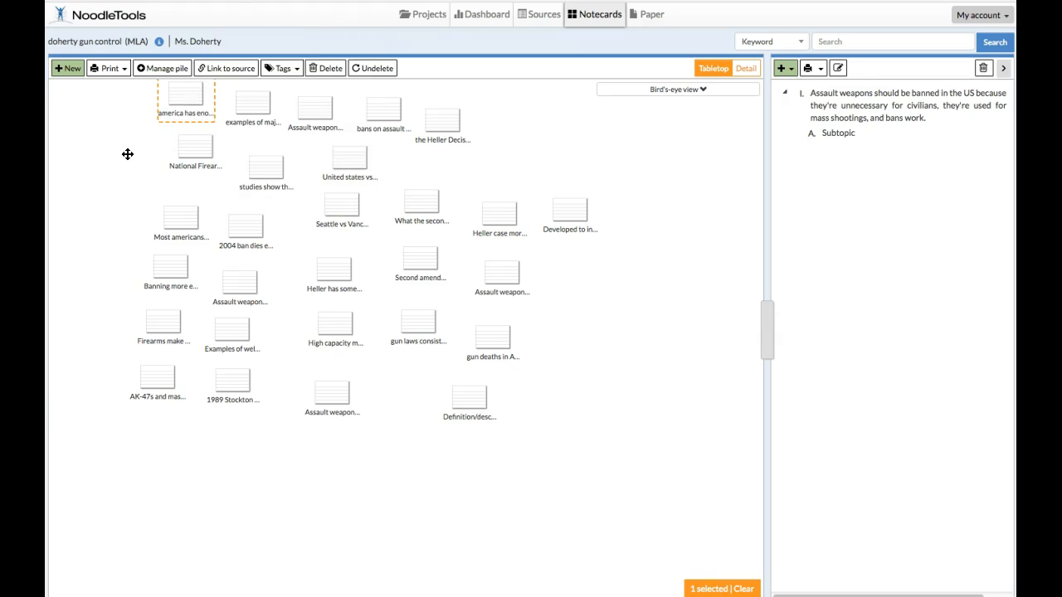
{"action": "mouse_move", "coordinate": [191, 158]}
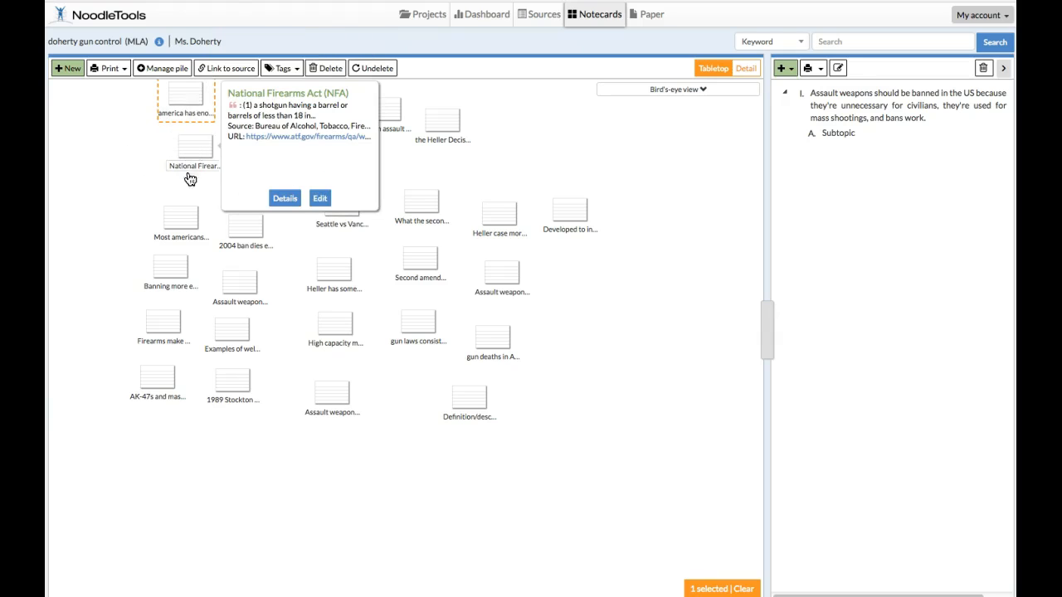
{"action": "left_click", "coordinate": [184, 224]}
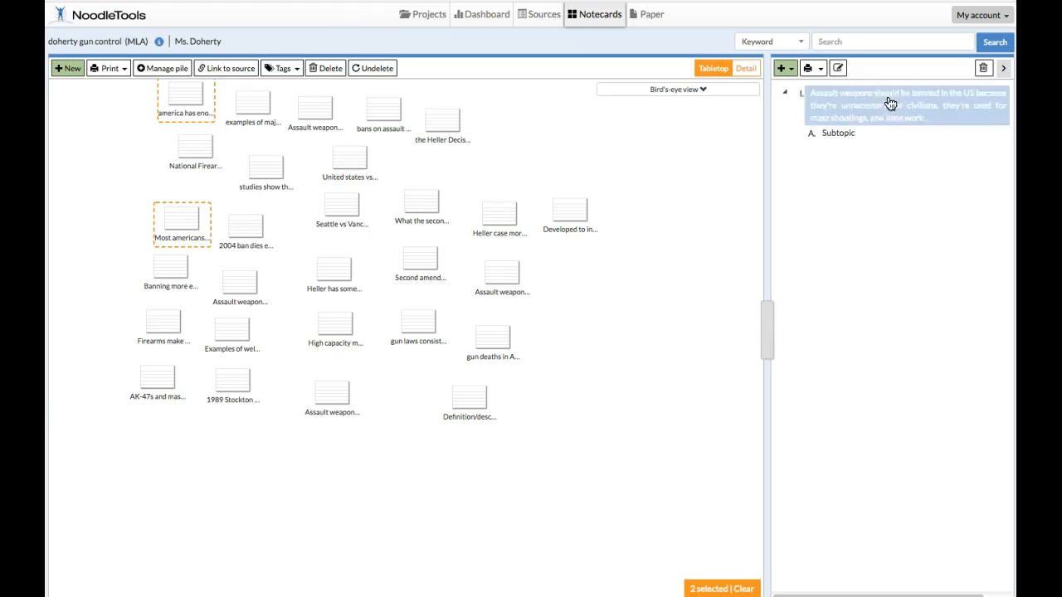
{"action": "left_click", "coordinate": [295, 71]}
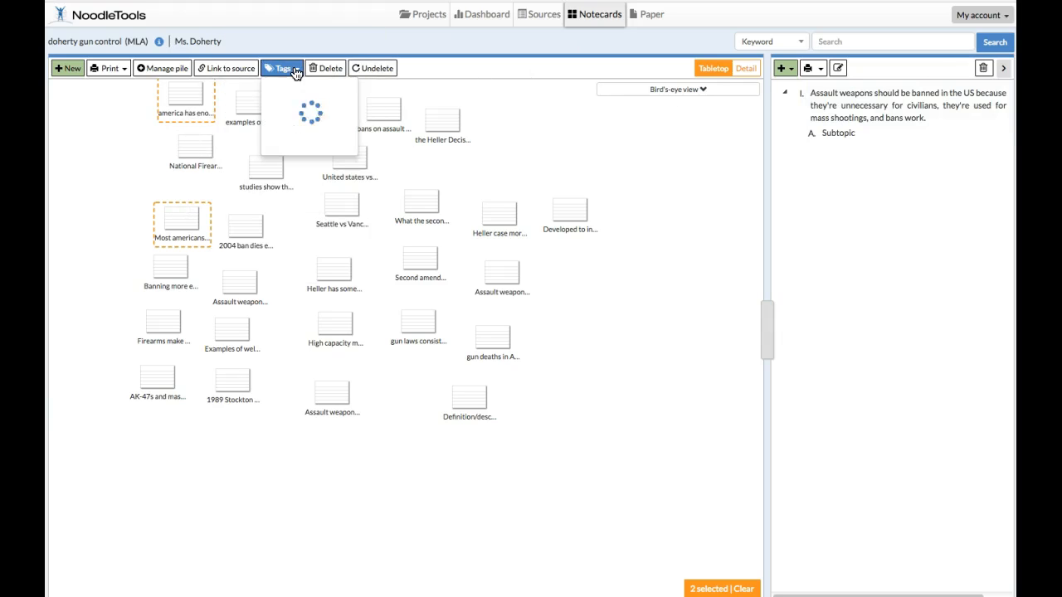
{"action": "mouse_move", "coordinate": [291, 96]}
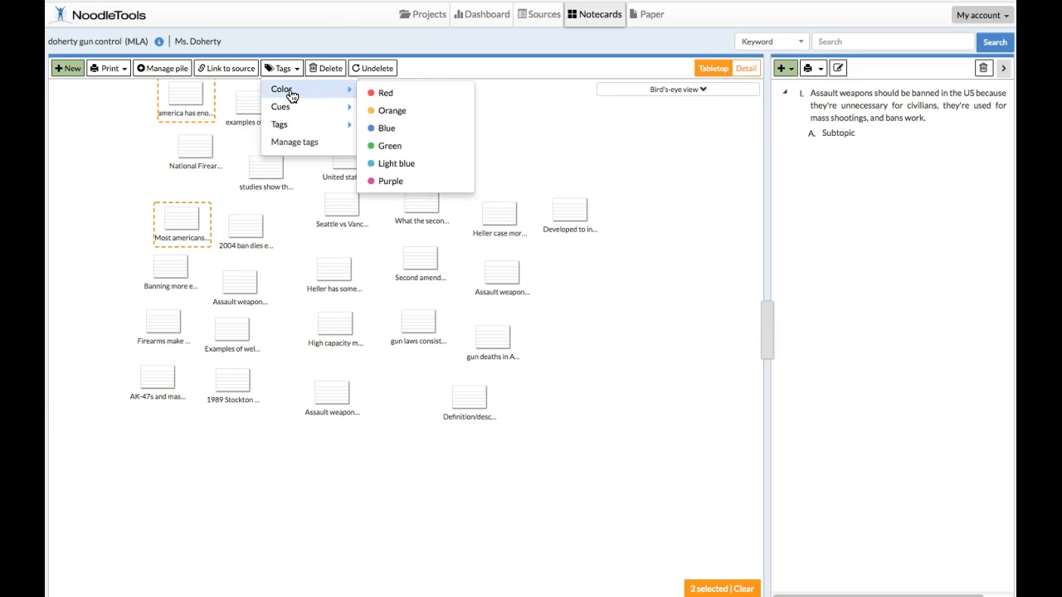
{"action": "mouse_move", "coordinate": [292, 114]}
{"action": "left_click", "coordinate": [400, 93]}
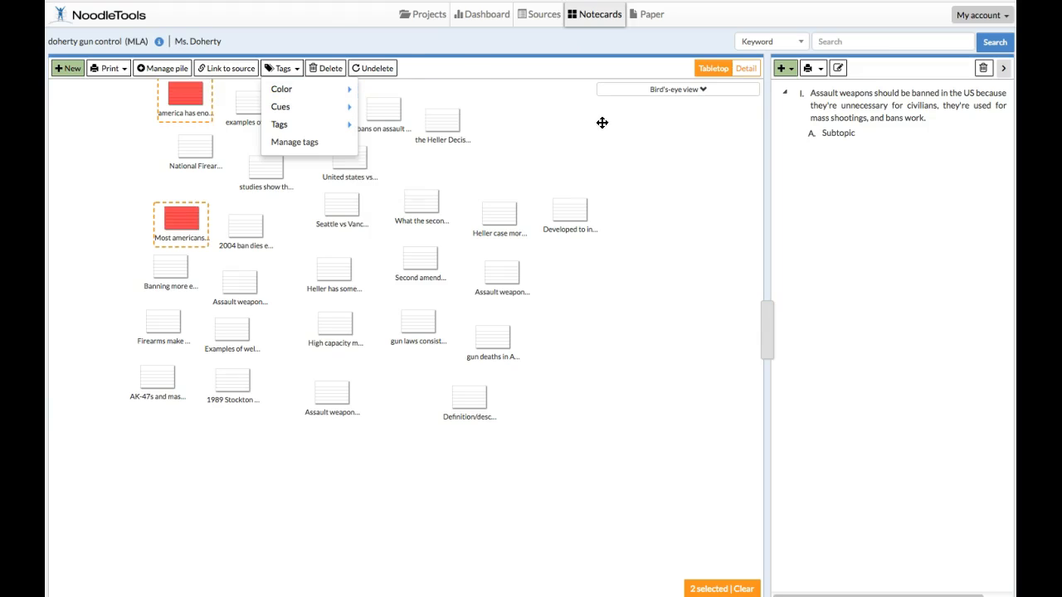
{"action": "left_click", "coordinate": [731, 186]}
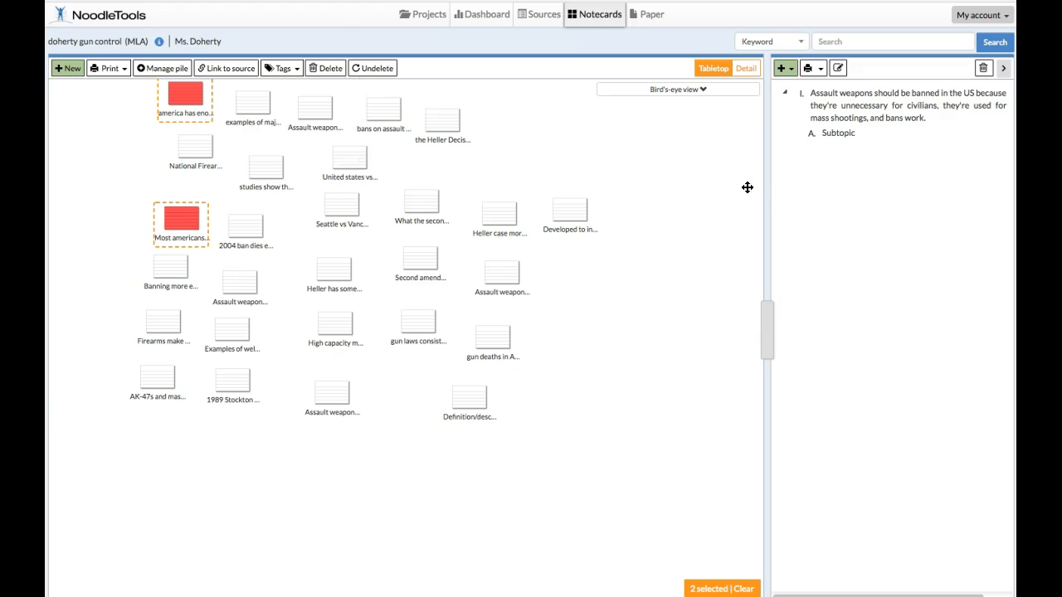
- Add the "Examples of well-known shootings" and "1989 Stockton" notecards to the selection and tag all selected cards orange
{"action": "left_click", "coordinate": [871, 124]}
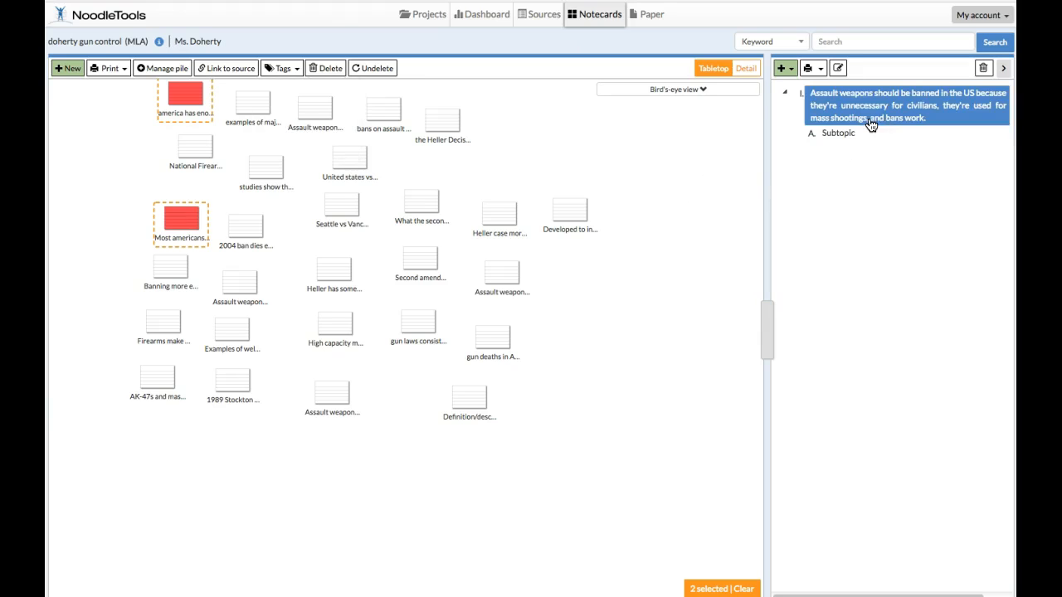
{"action": "left_click", "coordinate": [227, 336]}
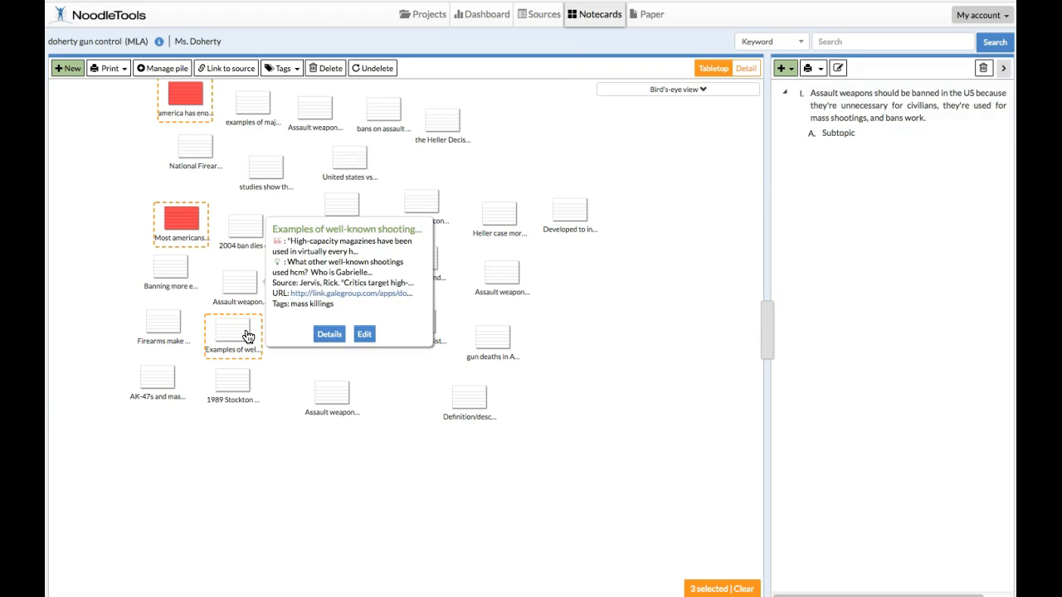
{"action": "mouse_move", "coordinate": [238, 279]}
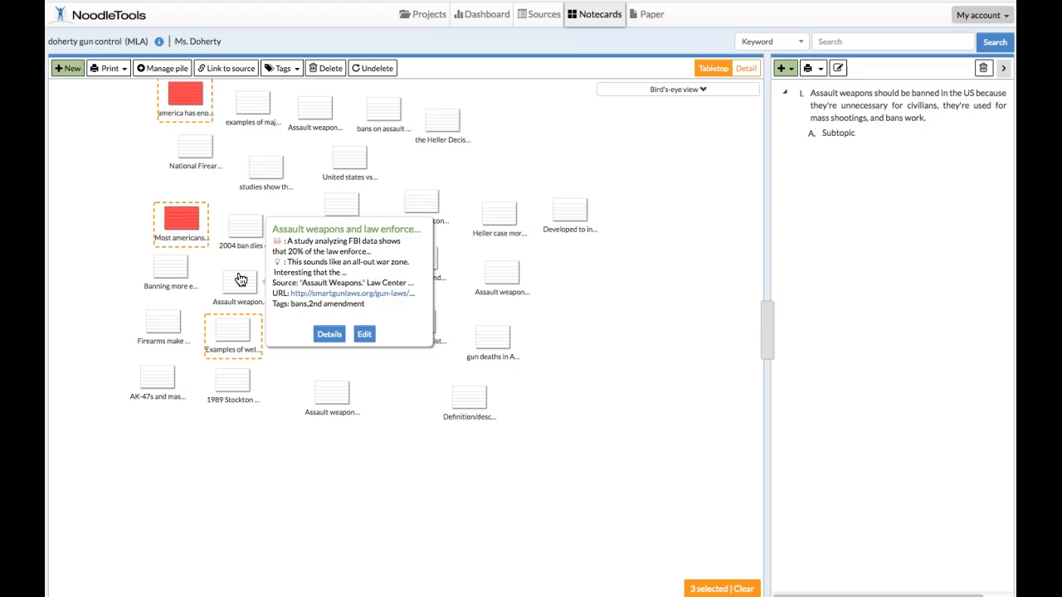
{"action": "left_click", "coordinate": [231, 395]}
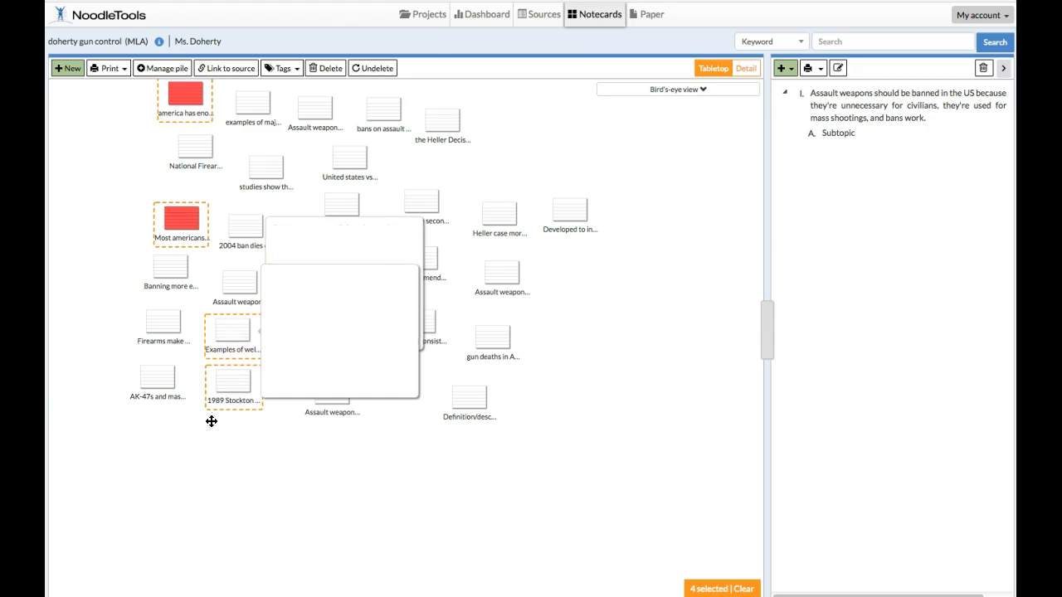
{"action": "left_click", "coordinate": [297, 72]}
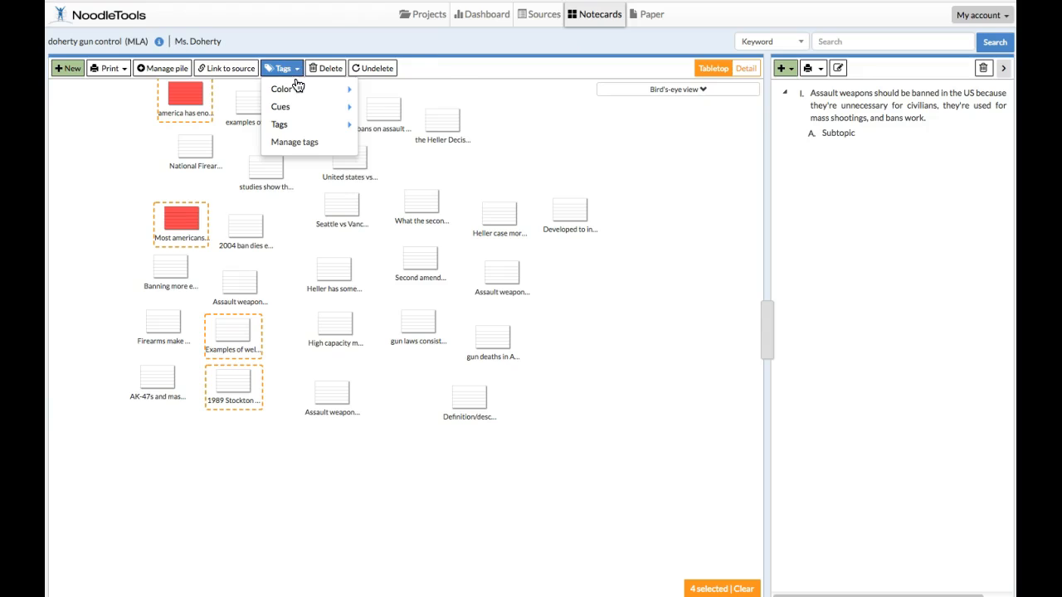
{"action": "mouse_move", "coordinate": [299, 89]}
{"action": "left_click", "coordinate": [421, 113]}
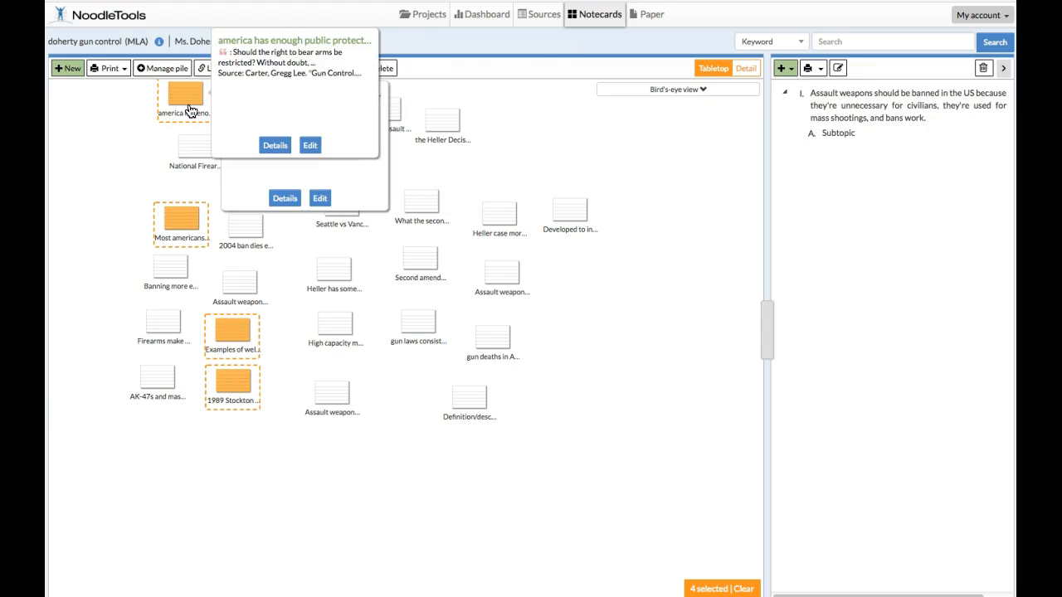
- Limit the selection to the "america has enough public protection" and "Most americans support assault weapons bans" notecards and tag them red
{"action": "mouse_move", "coordinate": [189, 260]}
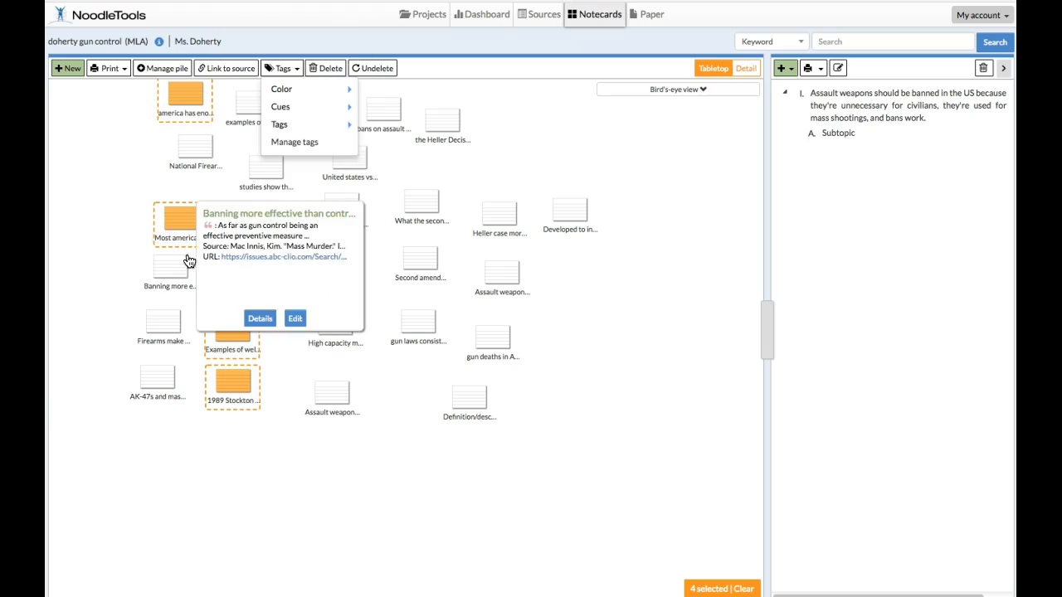
{"action": "left_click", "coordinate": [183, 103]}
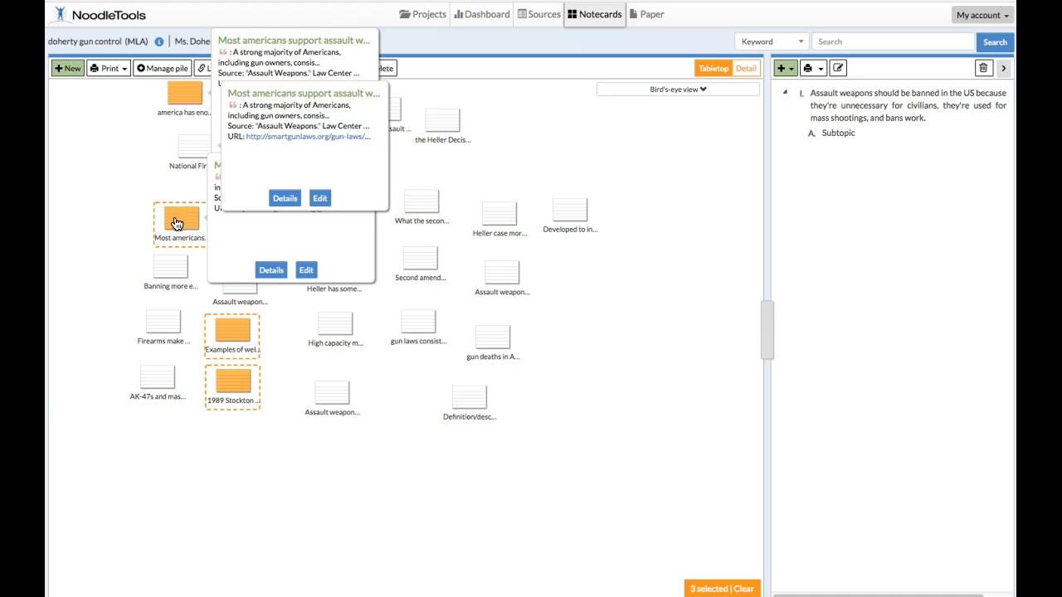
{"action": "left_click", "coordinate": [177, 224]}
{"action": "left_click", "coordinate": [227, 333]}
{"action": "left_click", "coordinate": [225, 381]}
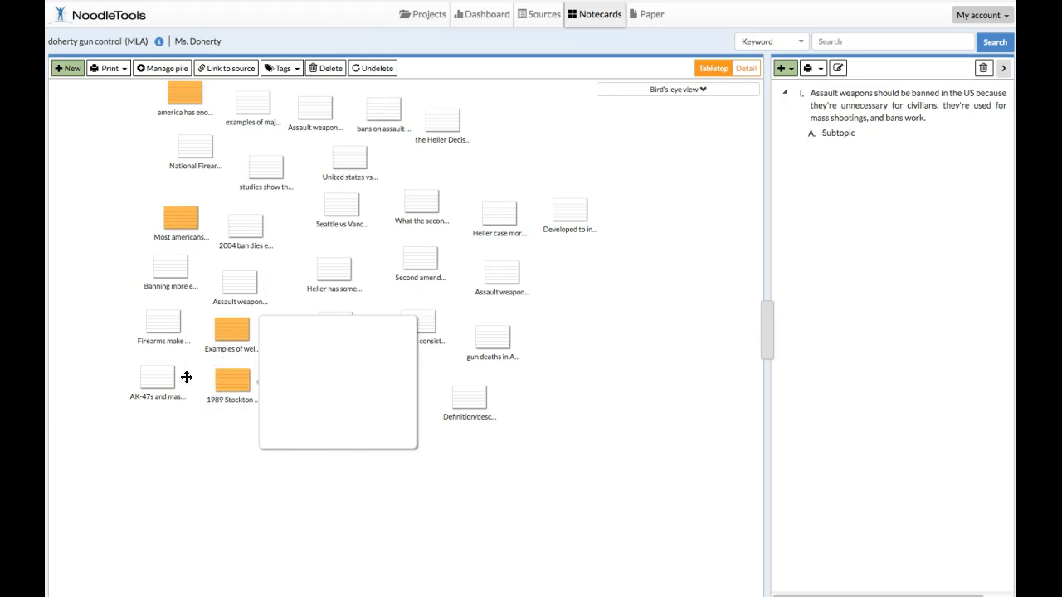
{"action": "left_click", "coordinate": [182, 218]}
{"action": "left_click", "coordinate": [180, 115]}
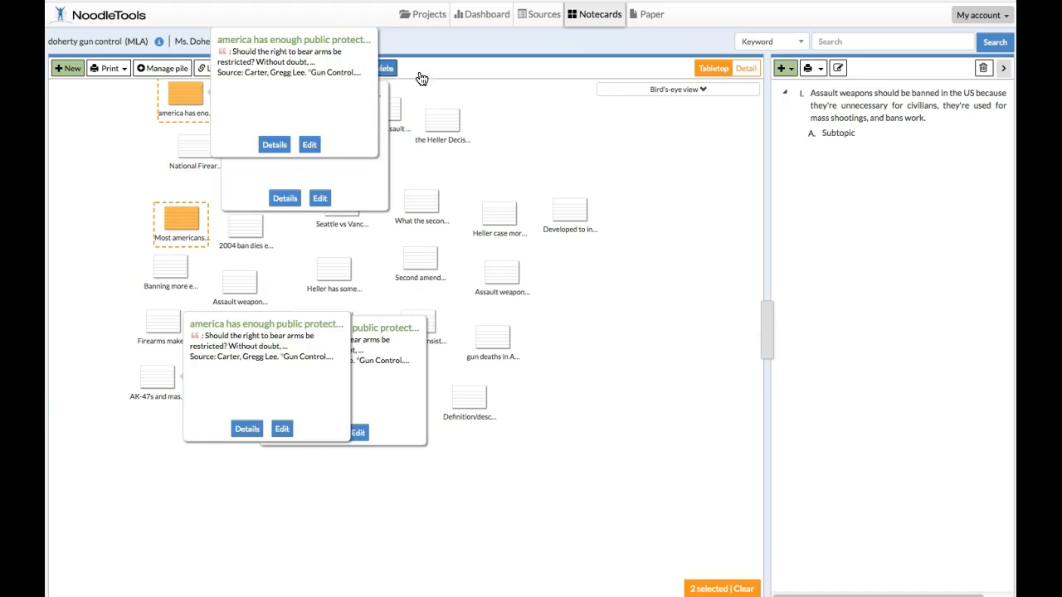
{"action": "left_click", "coordinate": [299, 72]}
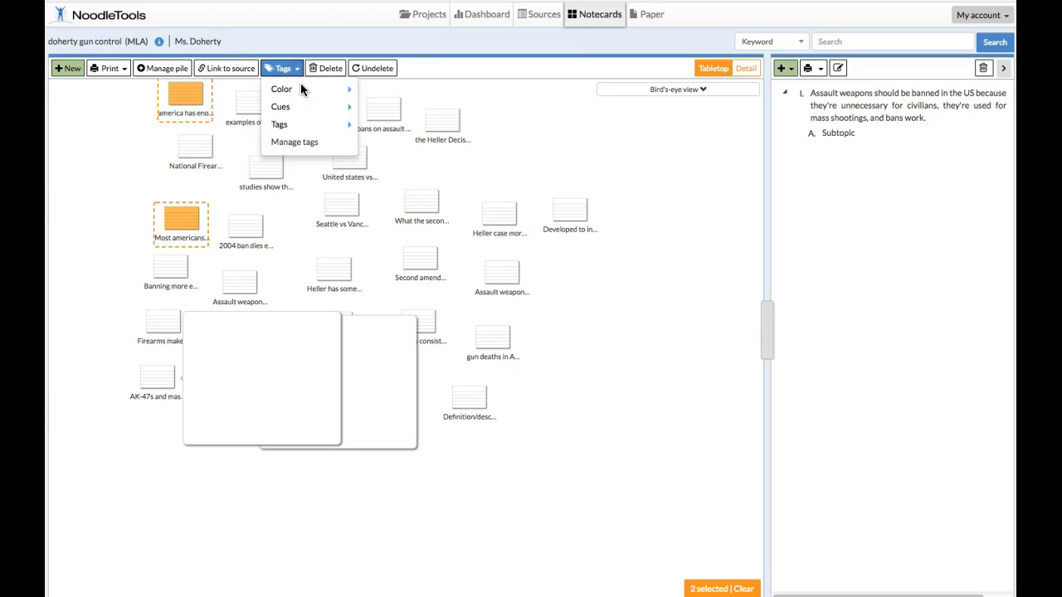
{"action": "mouse_move", "coordinate": [290, 89]}
{"action": "left_click", "coordinate": [404, 96]}
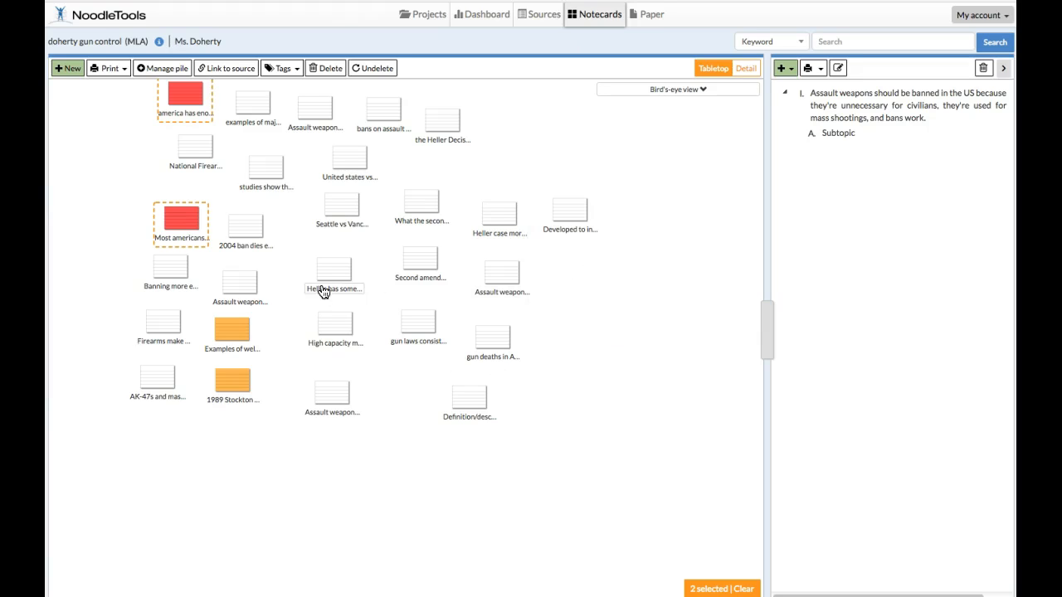
- Stack the two orange notecards into a new pile titled "mass shootings"
{"action": "mouse_move", "coordinate": [332, 276]}
{"action": "left_click_drag", "start_coordinate": [224, 332], "coordinate": [226, 377]}
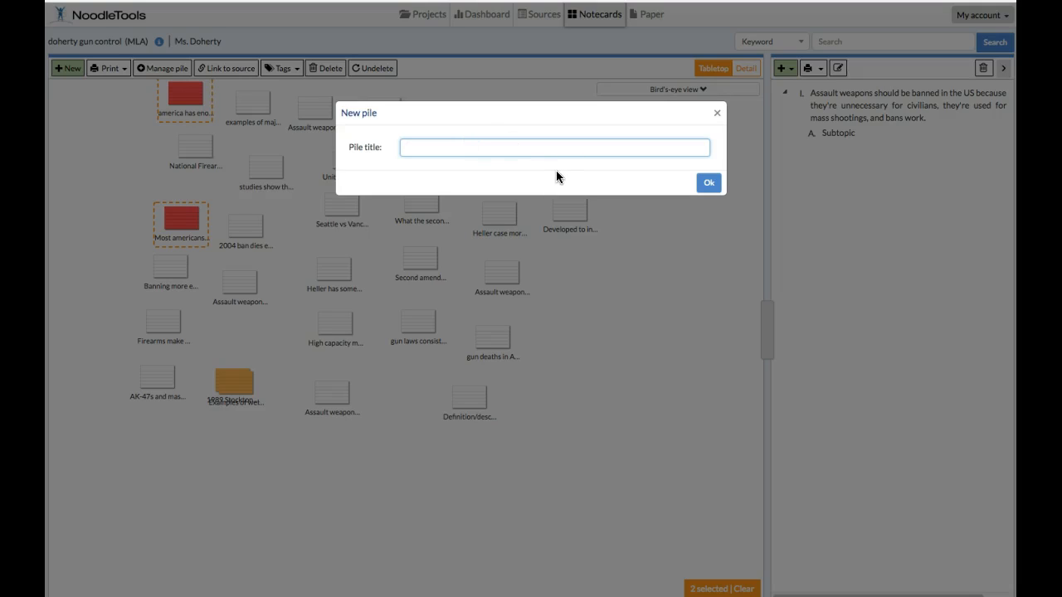
{"action": "type", "text": "uni"}
{"action": "key", "text": "BackSpace"}
{"action": "key", "text": "BackSpace"}
{"action": "key", "text": "BackSpace"}
{"action": "type", "text": "mass shootings"}
{"action": "left_click", "coordinate": [722, 184]}
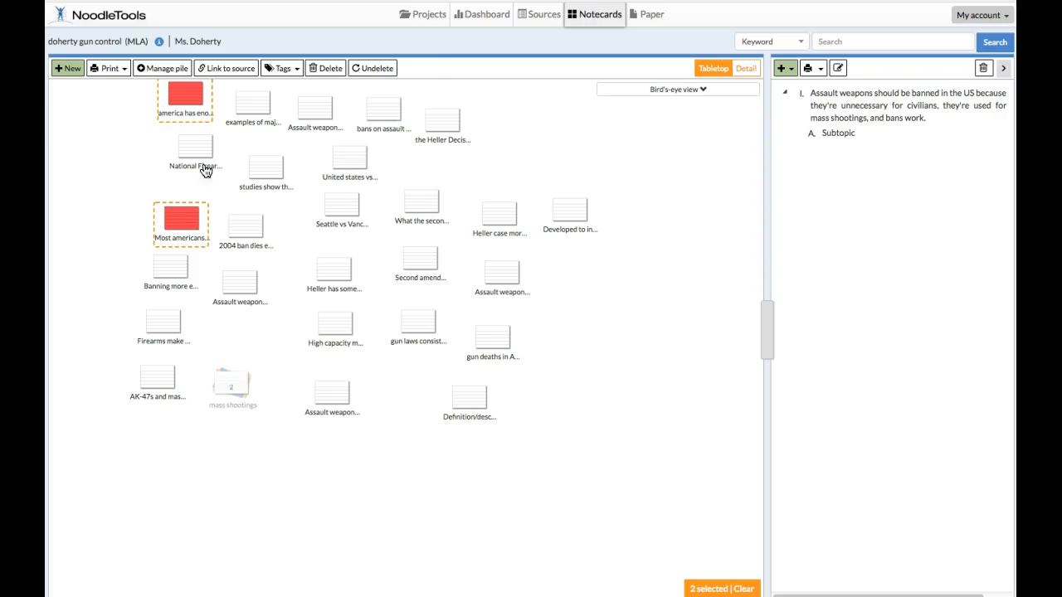
- Stack the two red notecards as a pile titled "unnecessary for civilians", and pile the "bans on assault" and "United states vs." cards as "bans work"
{"action": "mouse_move", "coordinate": [181, 174]}
{"action": "left_click_drag", "start_coordinate": [182, 111], "coordinate": [177, 231]}
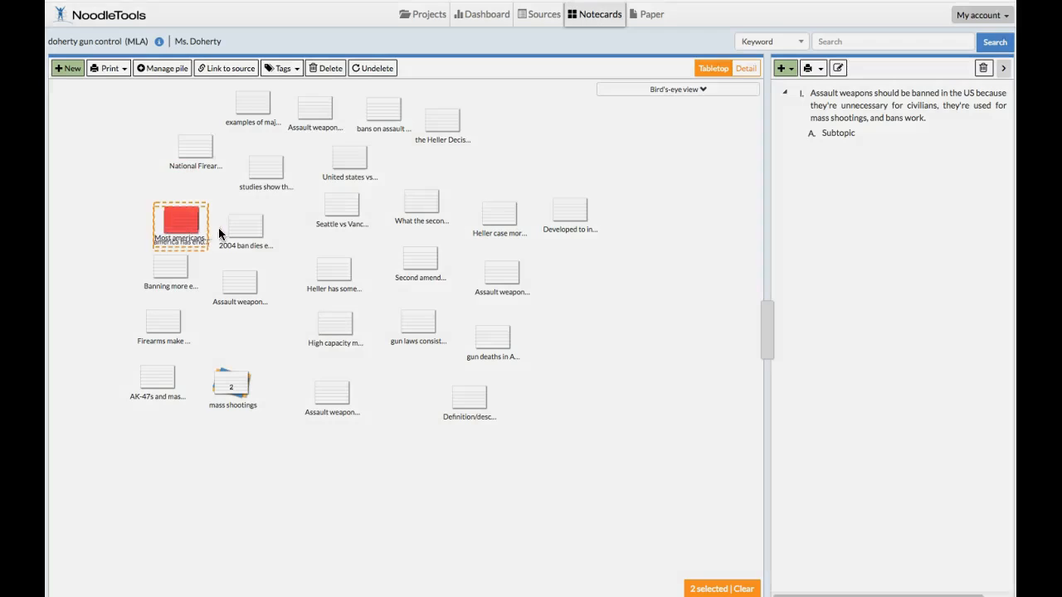
{"action": "type", "text": "unnecessary for ic"}
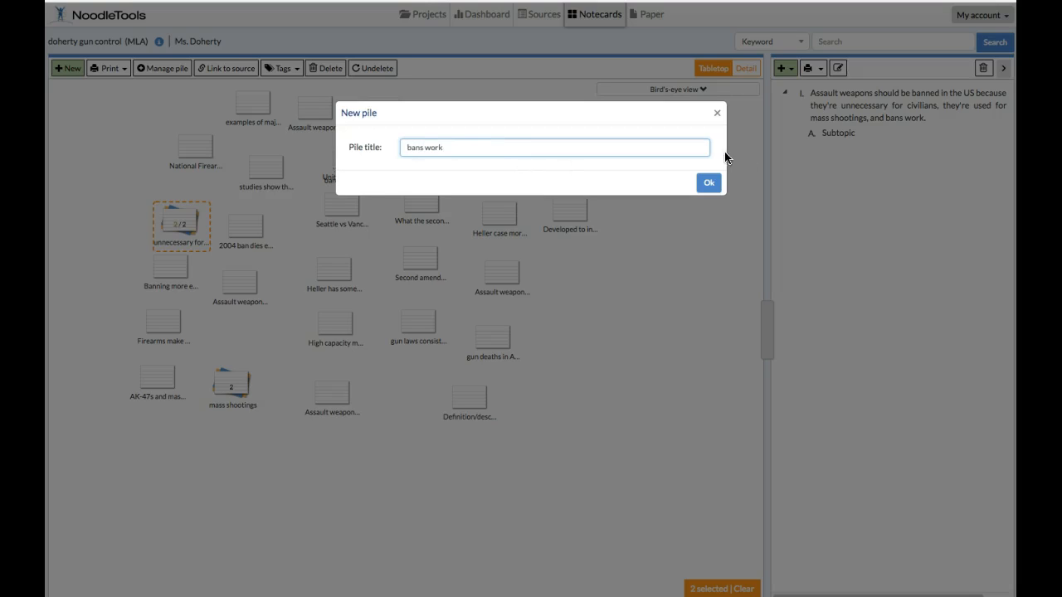
{"action": "left_click", "coordinate": [707, 186]}
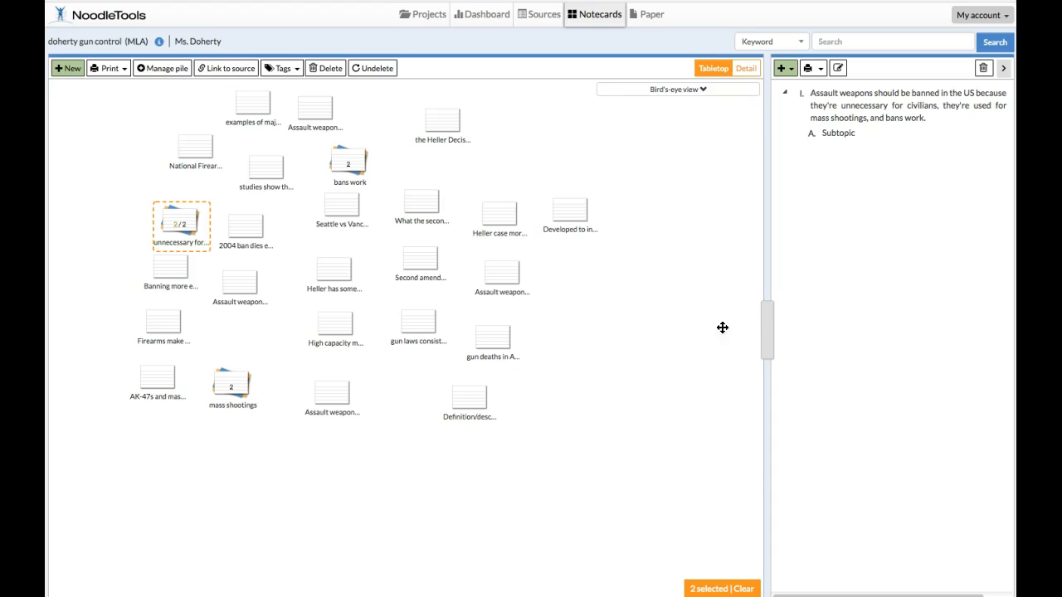
- Show the notecards in detail view and read the two cards in the "mass shootings" pile
{"action": "left_click", "coordinate": [746, 72]}
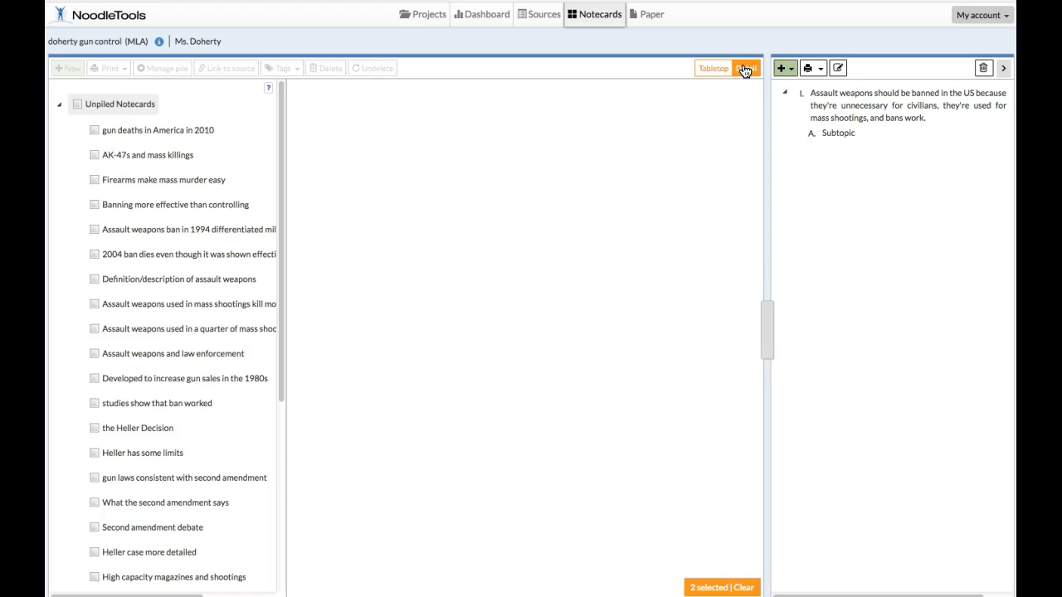
{"action": "left_click_drag", "start_coordinate": [284, 166], "coordinate": [302, 412]}
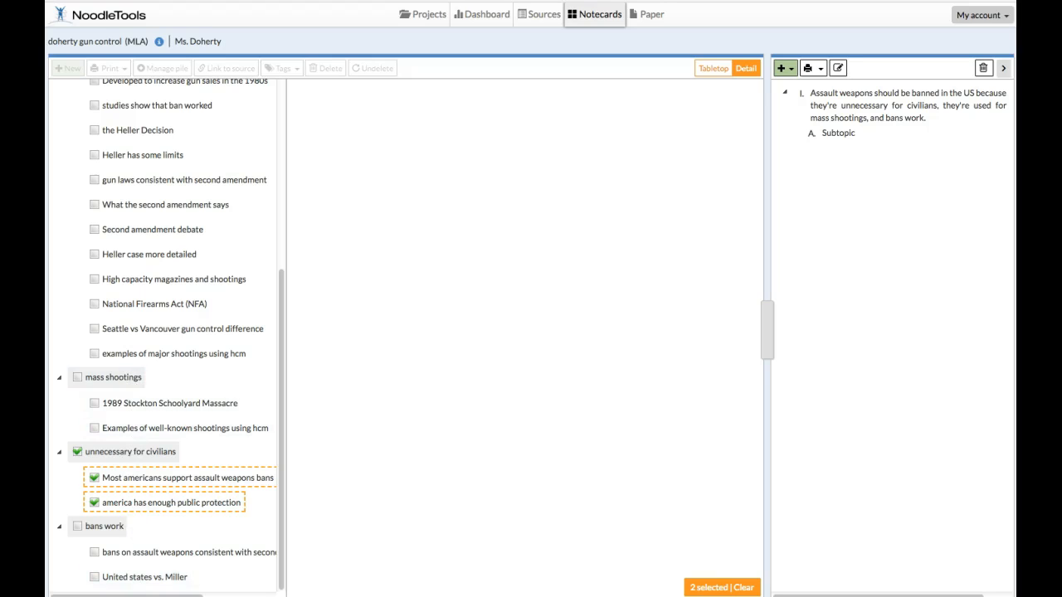
{"action": "left_click", "coordinate": [139, 404]}
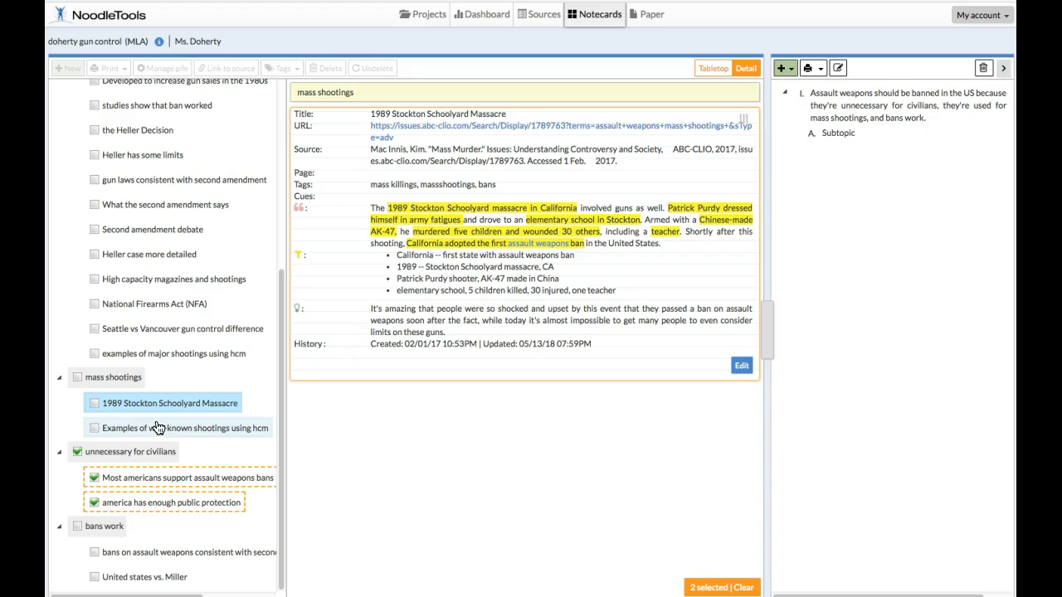
{"action": "left_click", "coordinate": [222, 430], "text": "shift"}
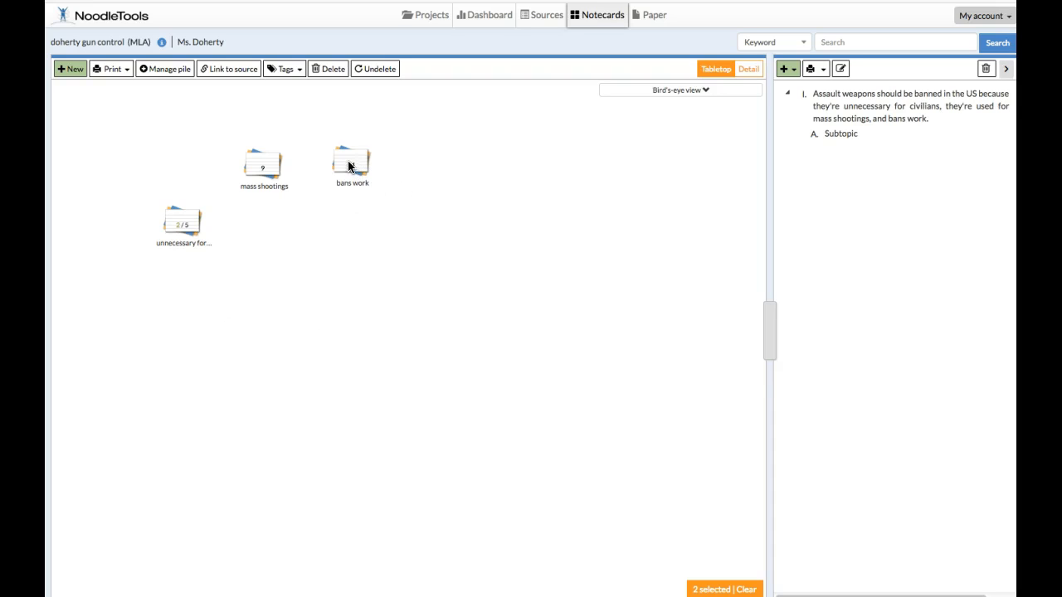
- Preview the contents of the "bans work" and "unnecessary for civilians" piles on the tabletop, and select the "mass shootings" pile
{"action": "mouse_move", "coordinate": [354, 167]}
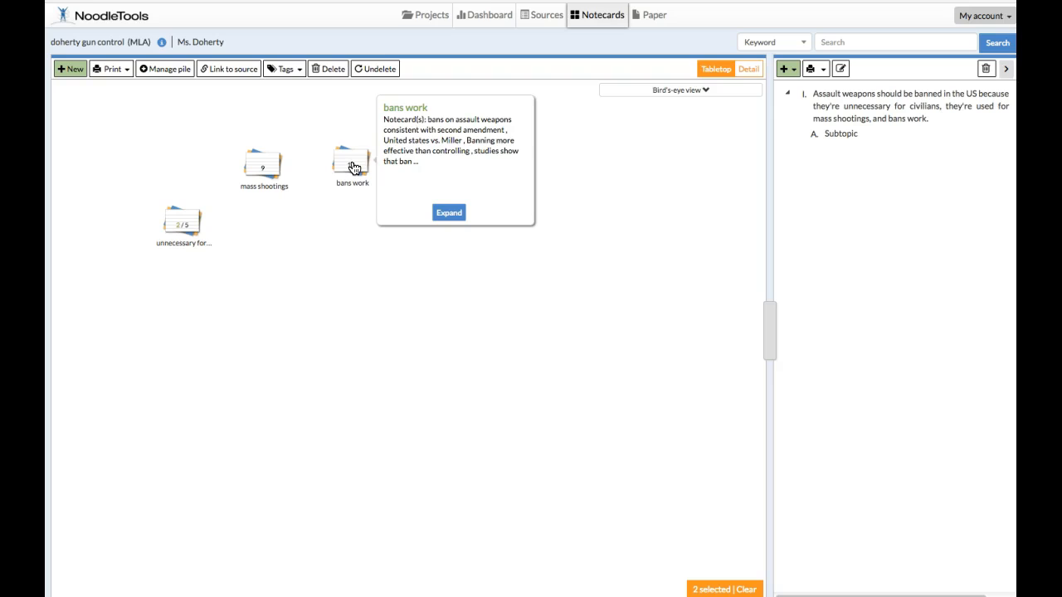
{"action": "left_click", "coordinate": [261, 171]}
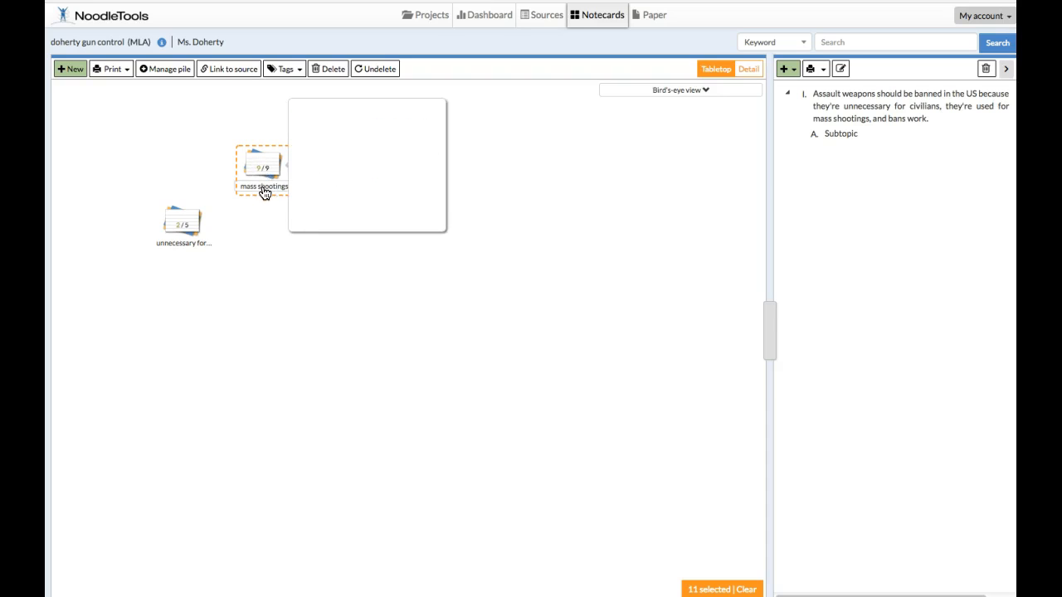
{"action": "mouse_move", "coordinate": [177, 229]}
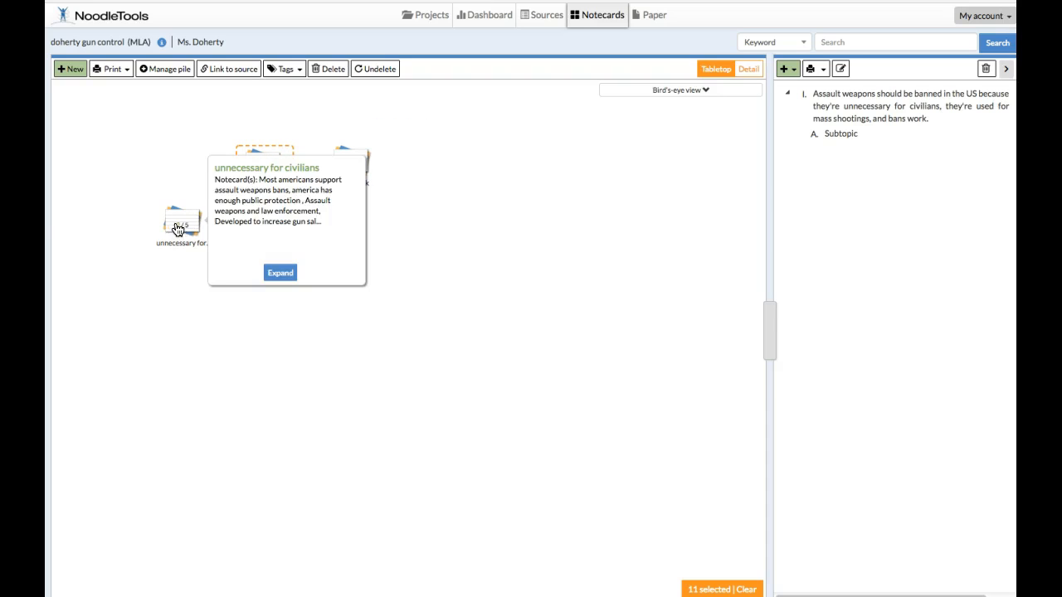